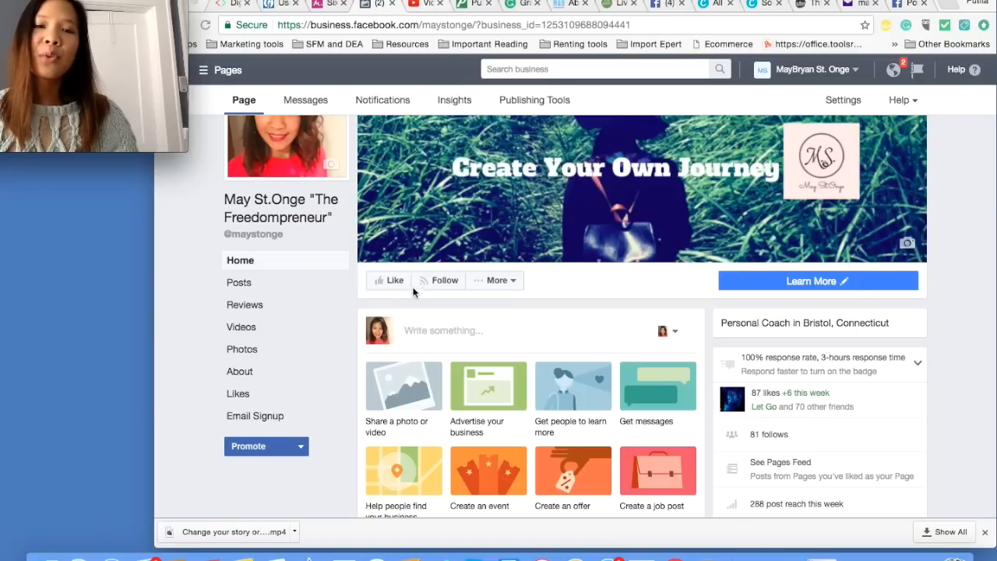
{"action": "scroll", "coordinate": [413, 295], "scroll_direction": "up", "scroll_amount": 2}
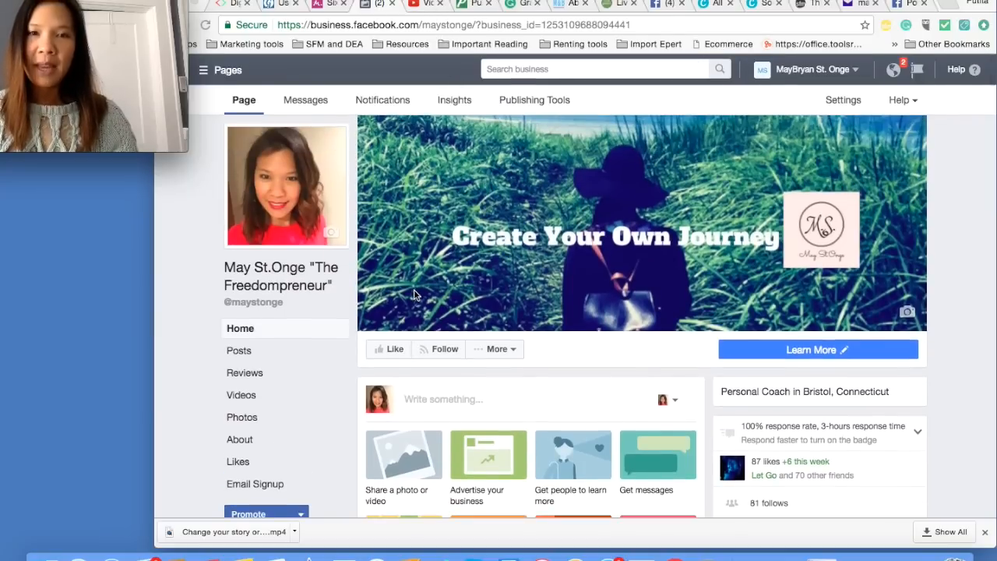
{"action": "scroll", "coordinate": [413, 294], "scroll_direction": "down", "scroll_amount": 2}
{"action": "scroll", "coordinate": [417, 299], "scroll_direction": "down", "scroll_amount": 1}
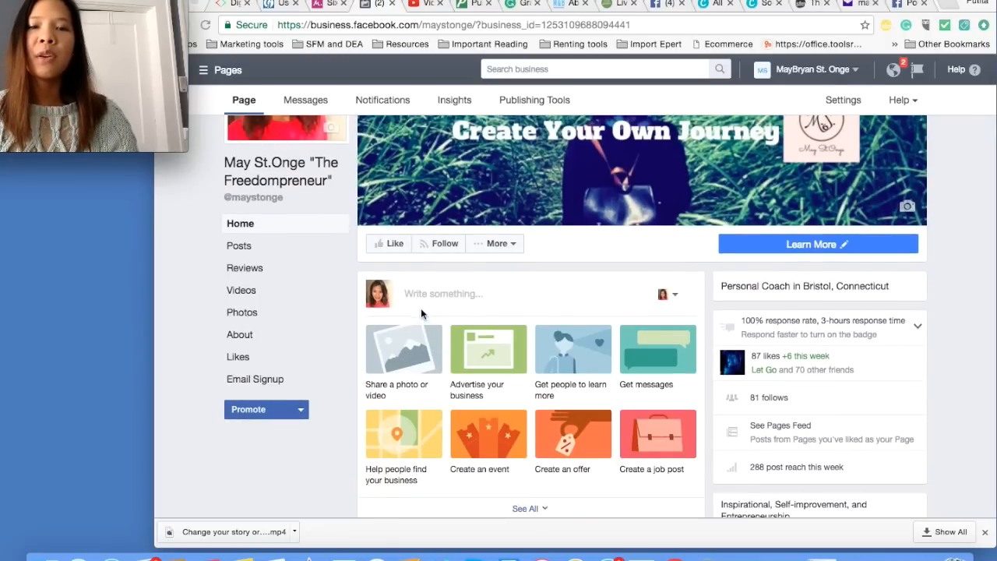
Bring up the Page's photo/video sharing options, then switch to YouTube's Video Manager
{"action": "left_click", "coordinate": [401, 350]}
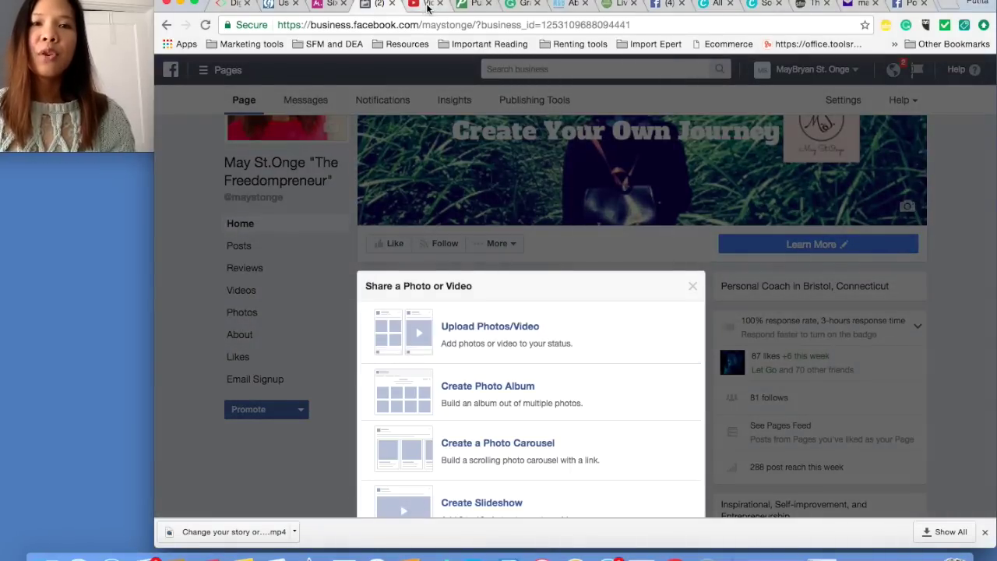
{"action": "left_click", "coordinate": [427, 7]}
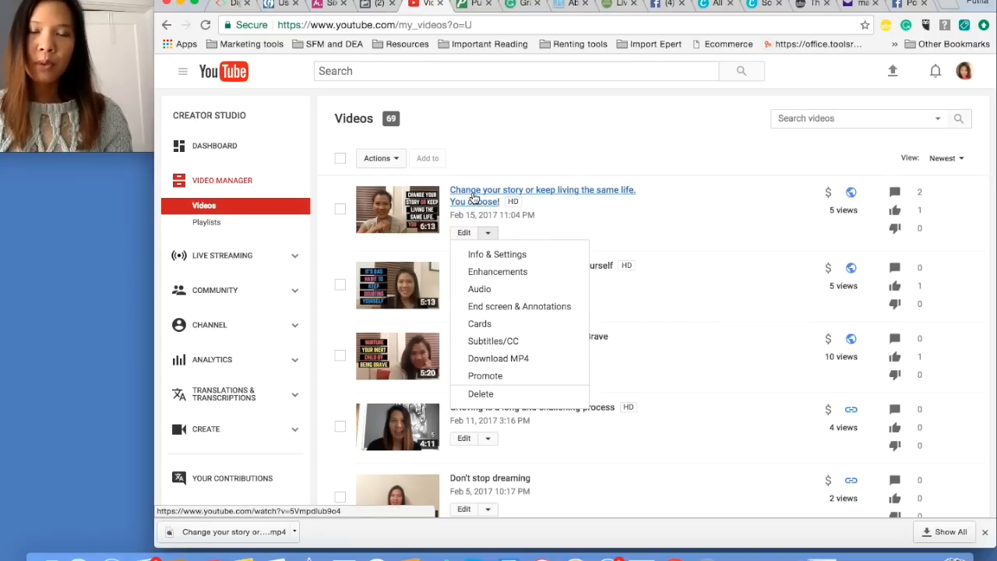
Via My channel and Video Manager, show the 'Change your story' download options, then return to Facebook
{"action": "left_click", "coordinate": [184, 74]}
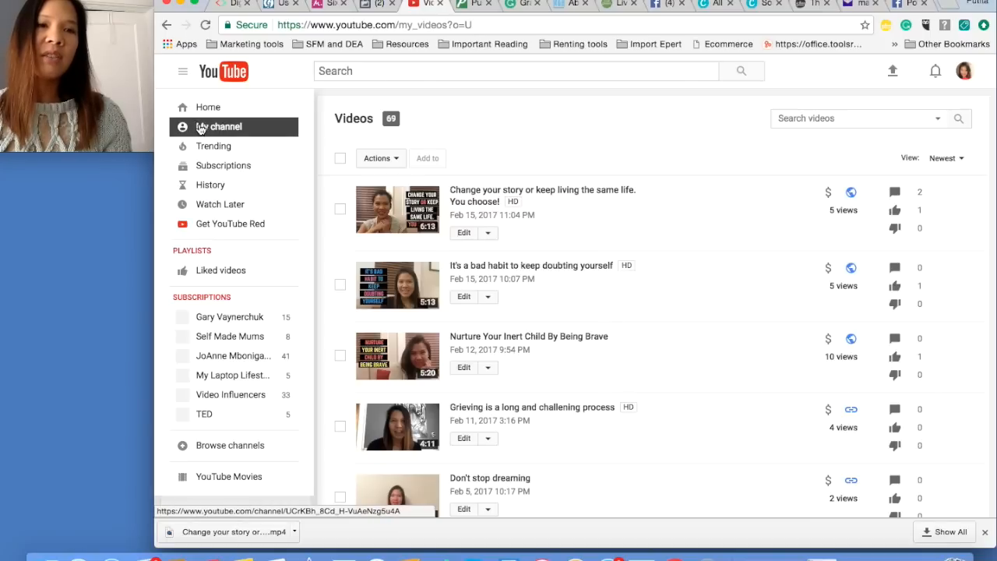
{"action": "left_click", "coordinate": [200, 129]}
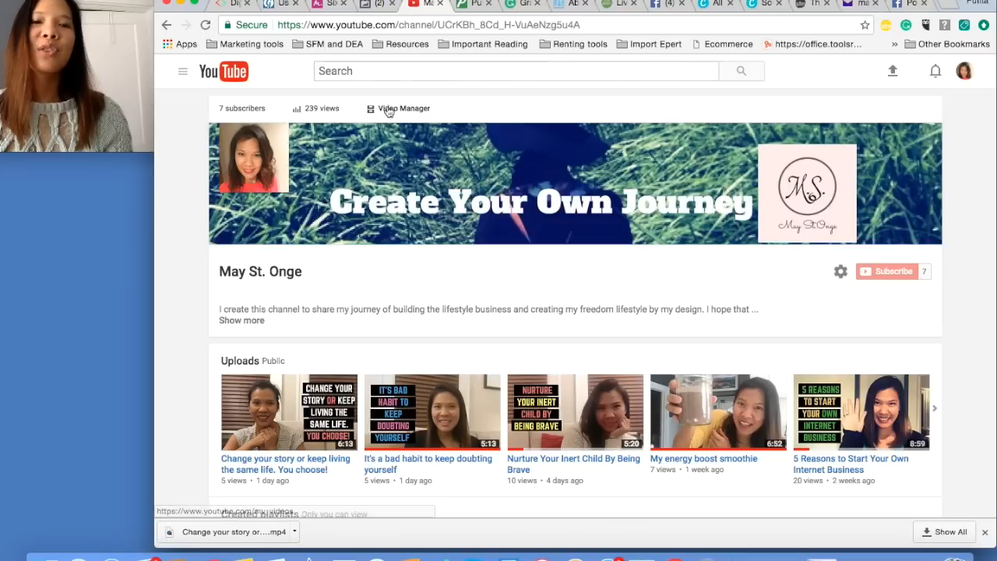
{"action": "left_click", "coordinate": [393, 114]}
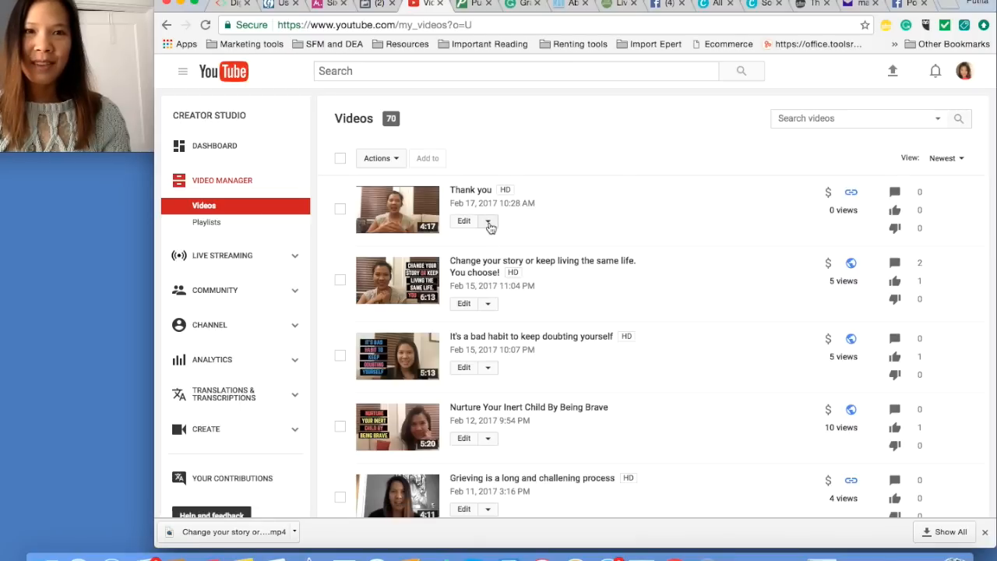
{"action": "left_click", "coordinate": [488, 304]}
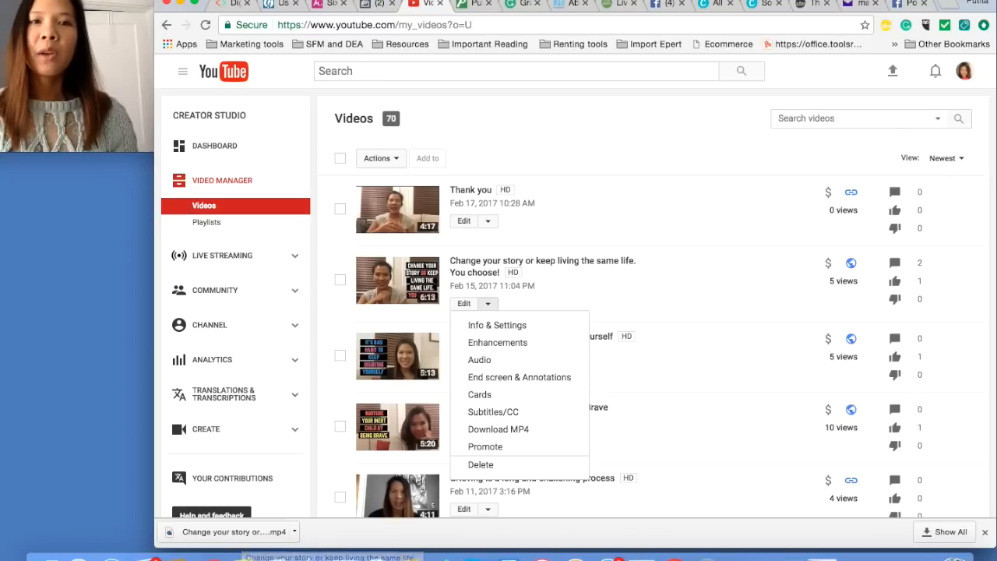
{"action": "left_click", "coordinate": [373, 8]}
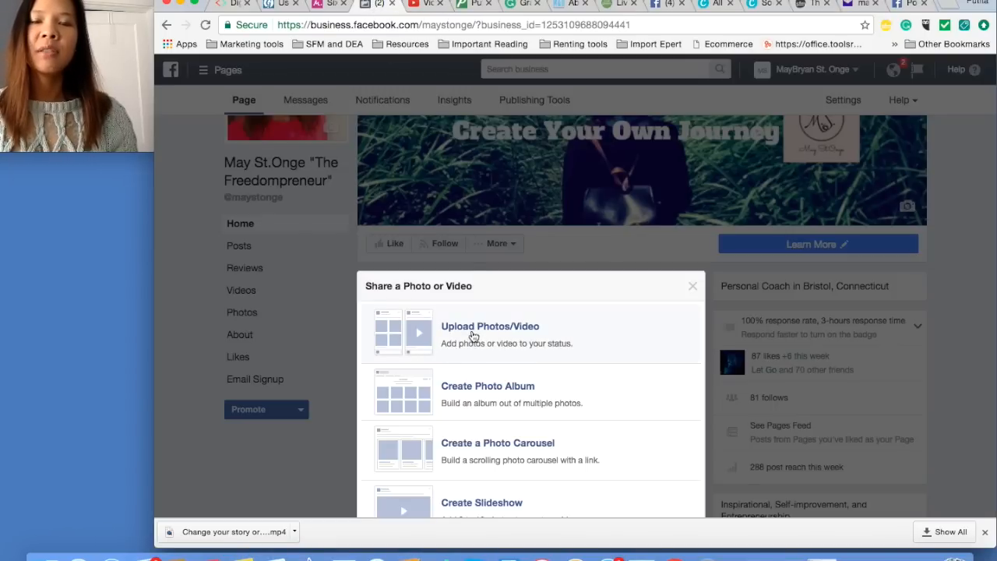
Upload the downloaded 'Change your story' MP4 and begin titling it 'Change Your Story'
{"action": "left_click", "coordinate": [473, 335]}
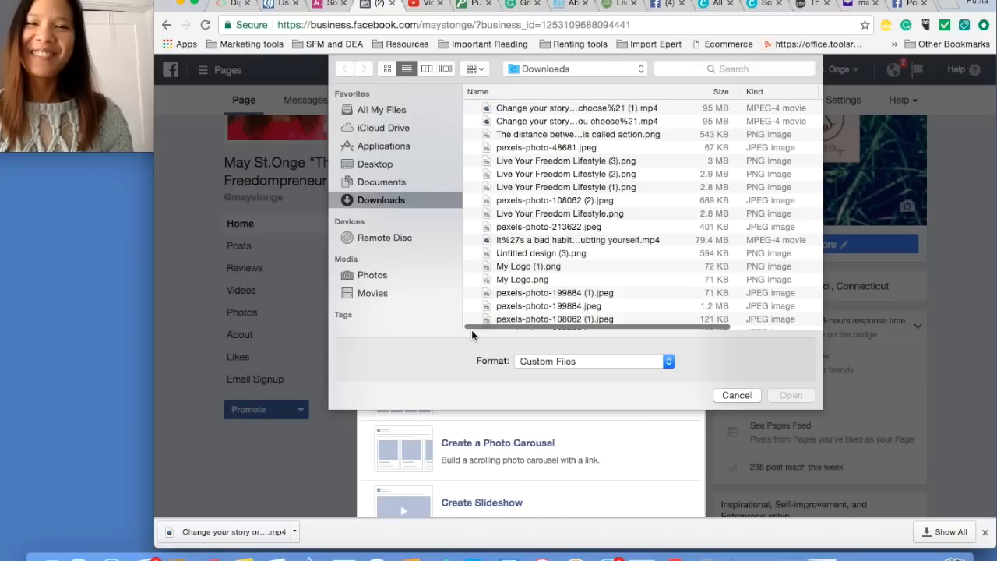
{"action": "left_click", "coordinate": [528, 114]}
{"action": "left_click", "coordinate": [789, 395]}
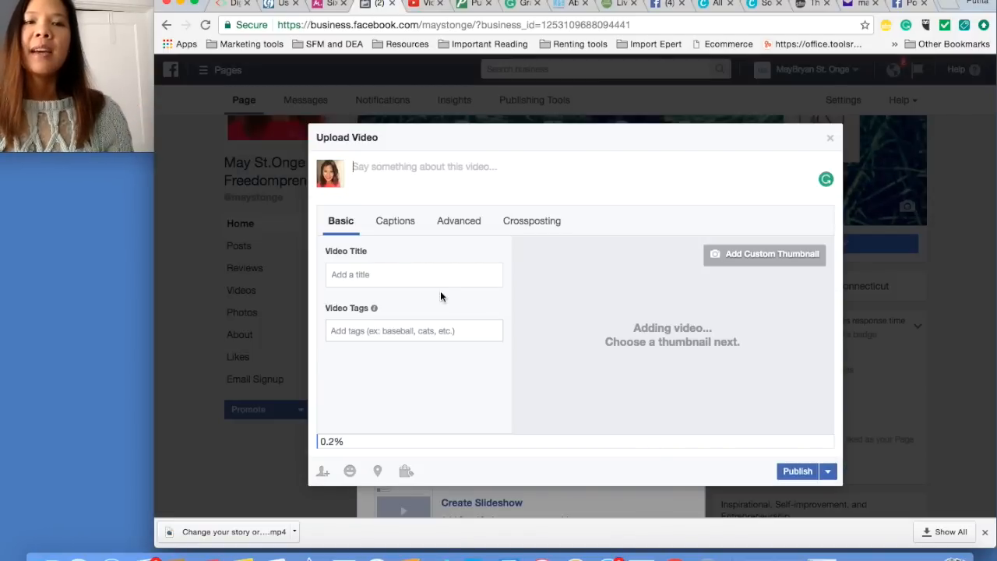
{"action": "left_click", "coordinate": [349, 273]}
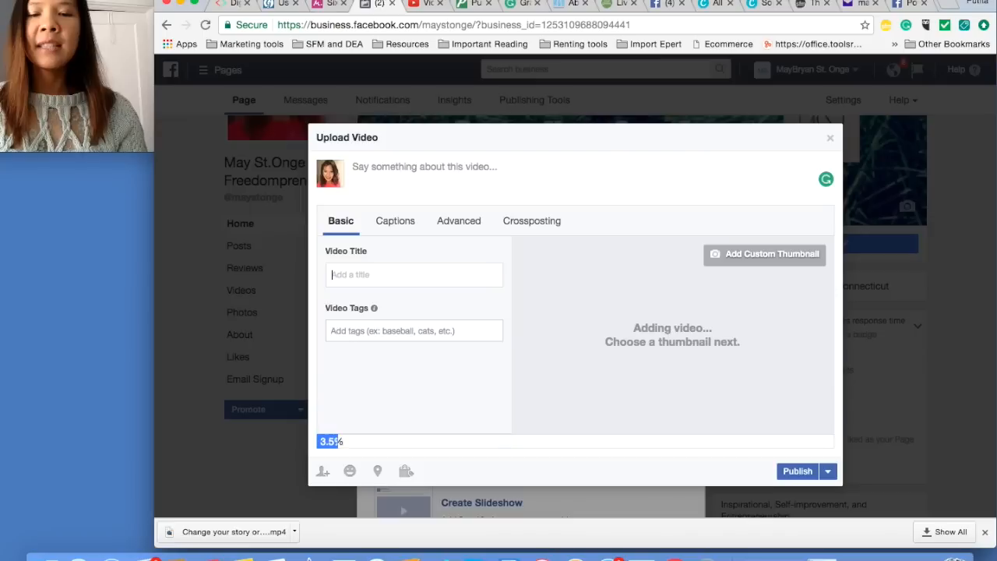
{"action": "type", "text": "Change "}
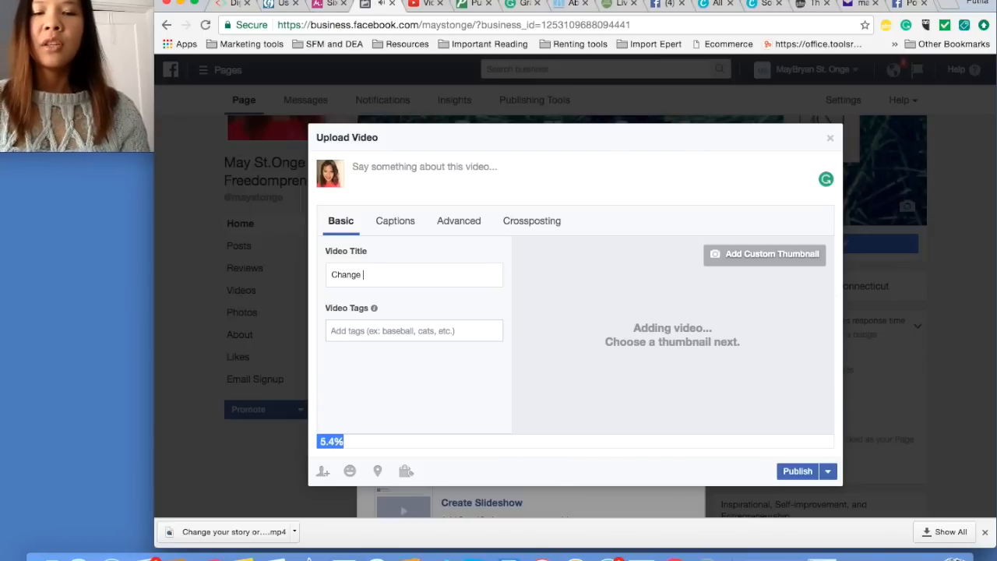
{"action": "type", "text": "Your Story"}
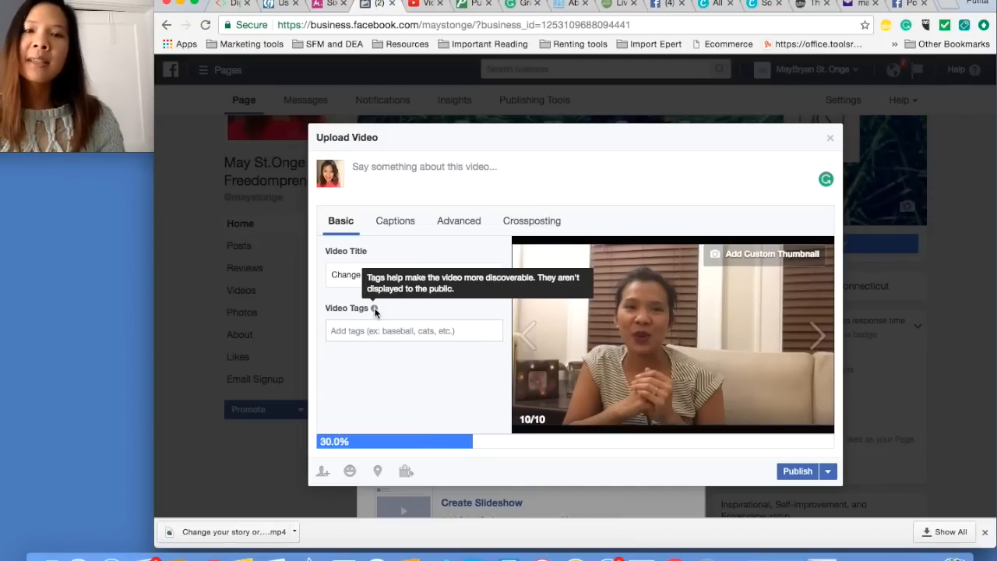
{"action": "left_click", "coordinate": [396, 223]}
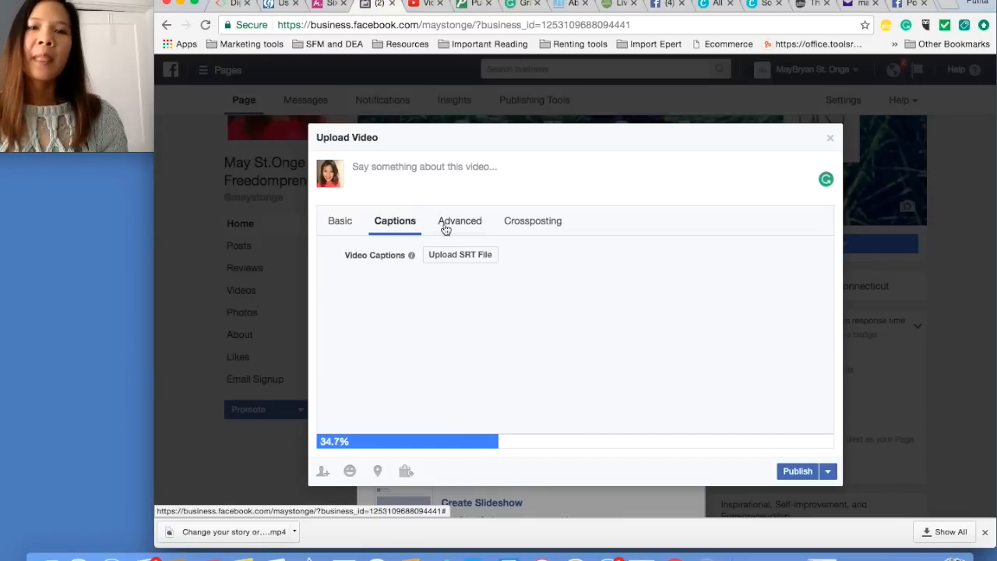
{"action": "left_click", "coordinate": [446, 229]}
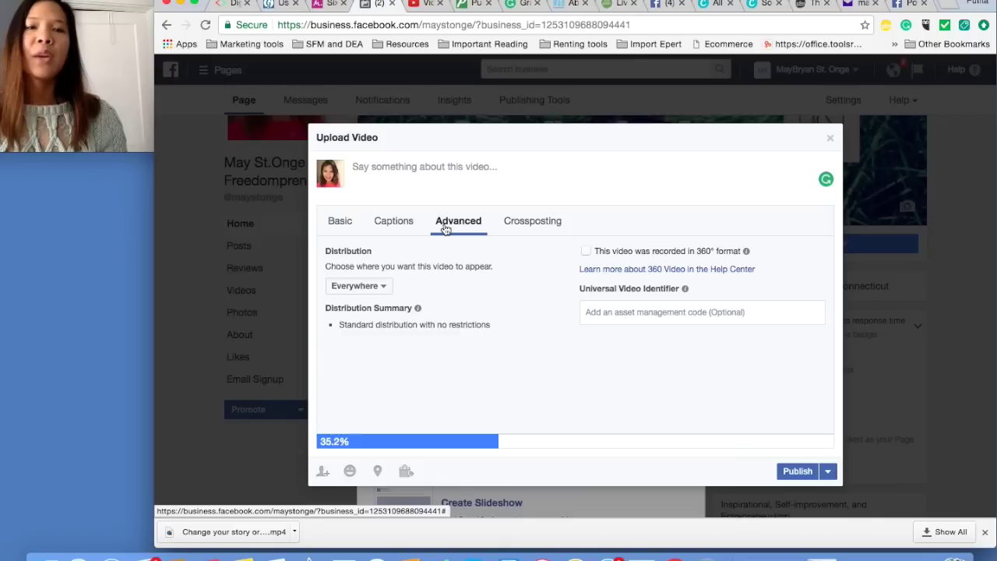
{"action": "left_click", "coordinate": [383, 290]}
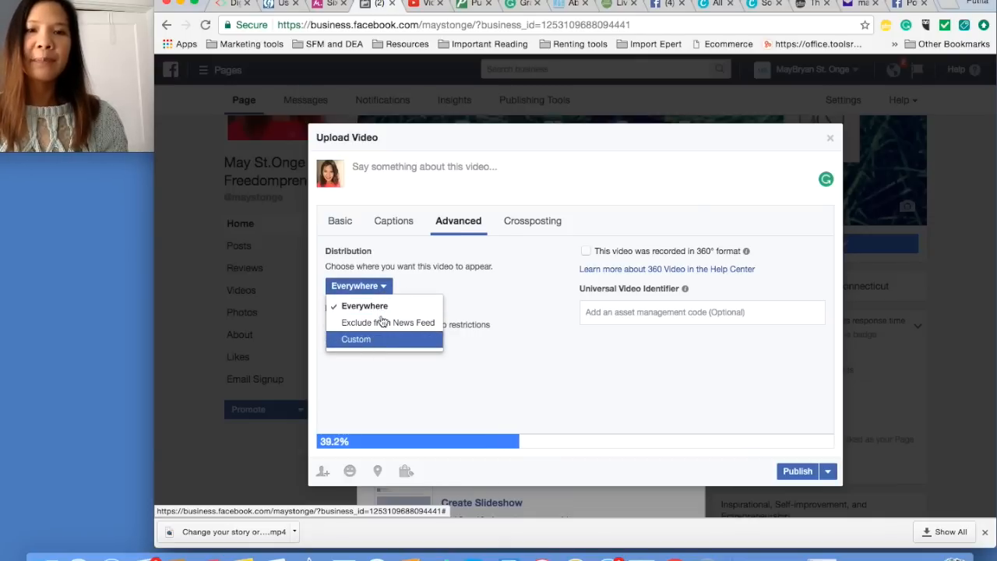
{"action": "left_click", "coordinate": [524, 225]}
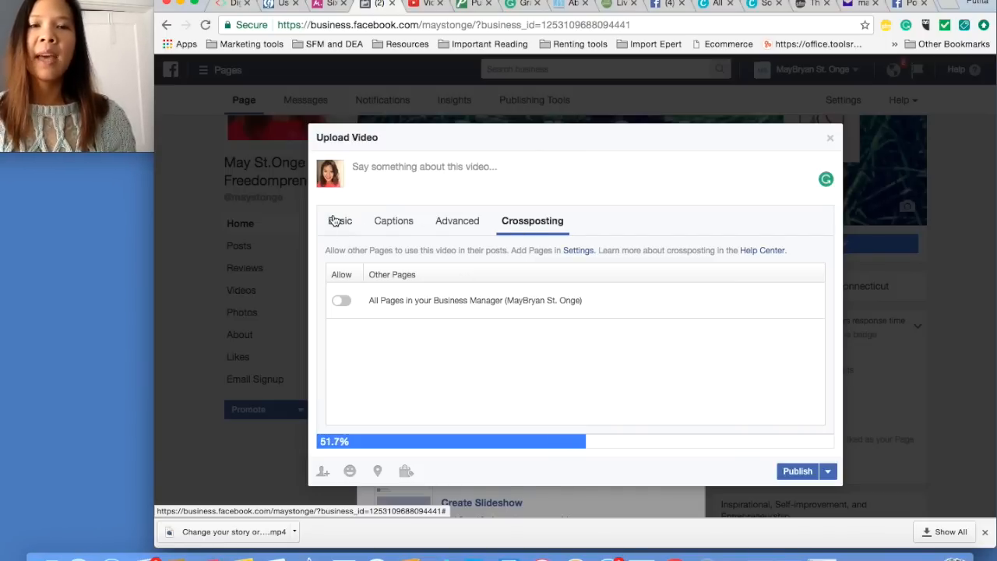
{"action": "left_click", "coordinate": [333, 221]}
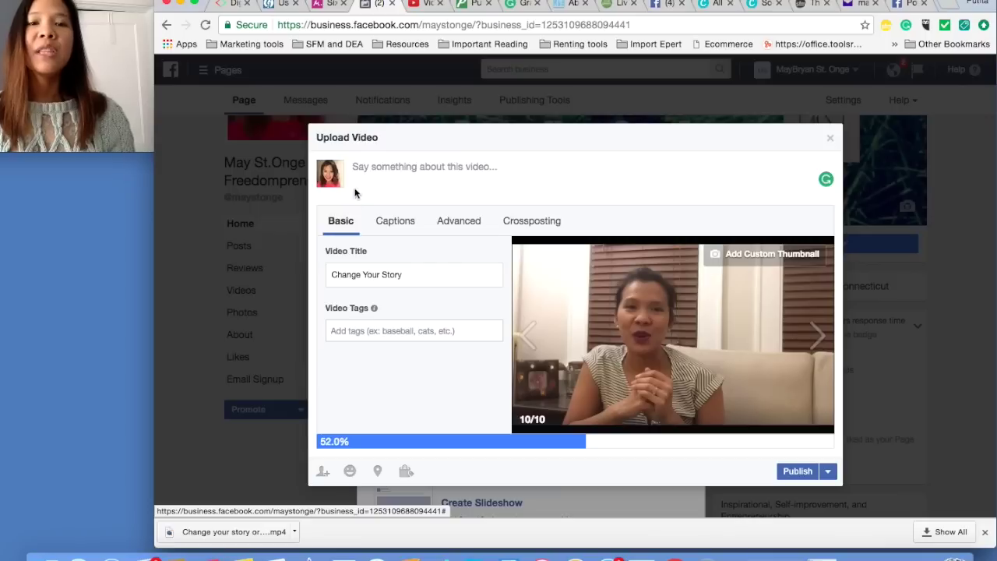
{"action": "left_click", "coordinate": [390, 169]}
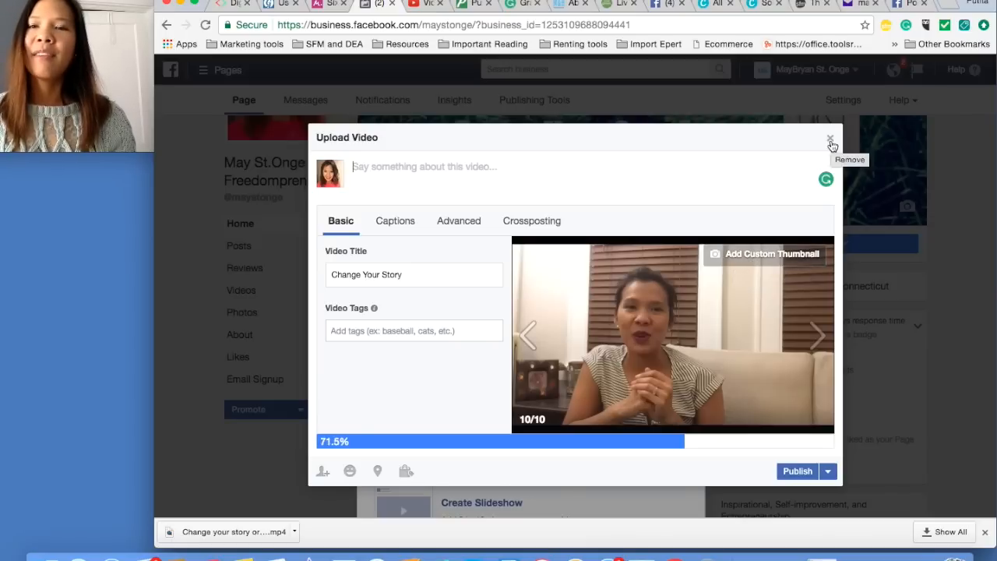
{"action": "left_click", "coordinate": [830, 140]}
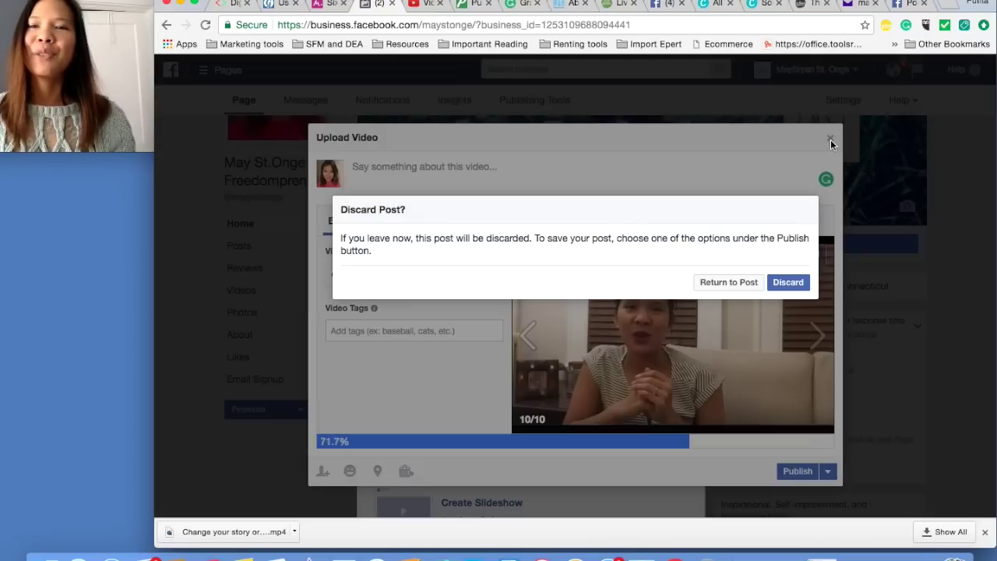
Discard the unfinished post and rewind the earlier self-doubt video playing on the Page
{"action": "left_click", "coordinate": [788, 283]}
{"action": "scroll", "coordinate": [681, 435], "scroll_direction": "down", "scroll_amount": 5}
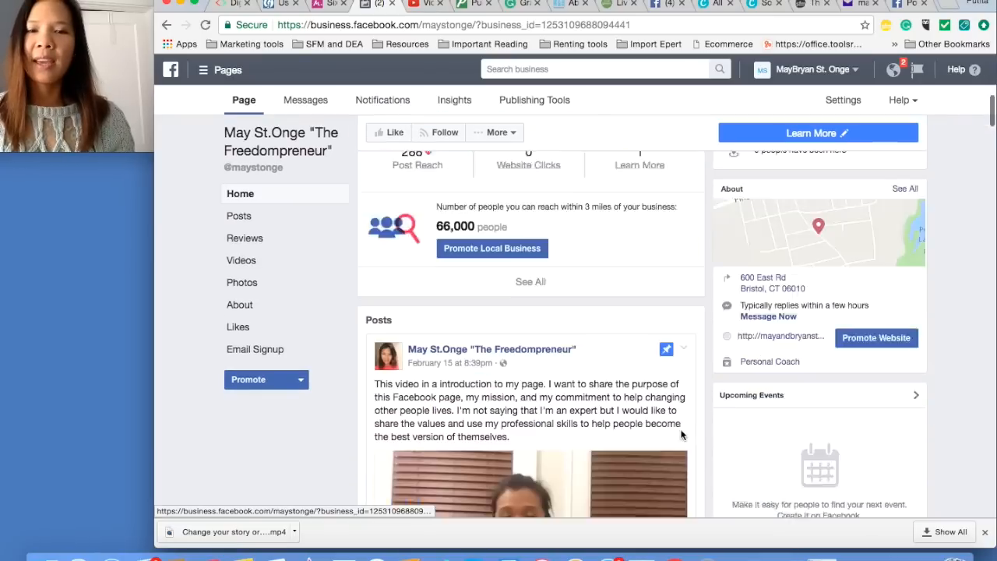
{"action": "scroll", "coordinate": [681, 435], "scroll_direction": "down", "scroll_amount": 3}
{"action": "scroll", "coordinate": [681, 435], "scroll_direction": "down", "scroll_amount": 4}
{"action": "scroll", "coordinate": [681, 435], "scroll_direction": "down", "scroll_amount": 3}
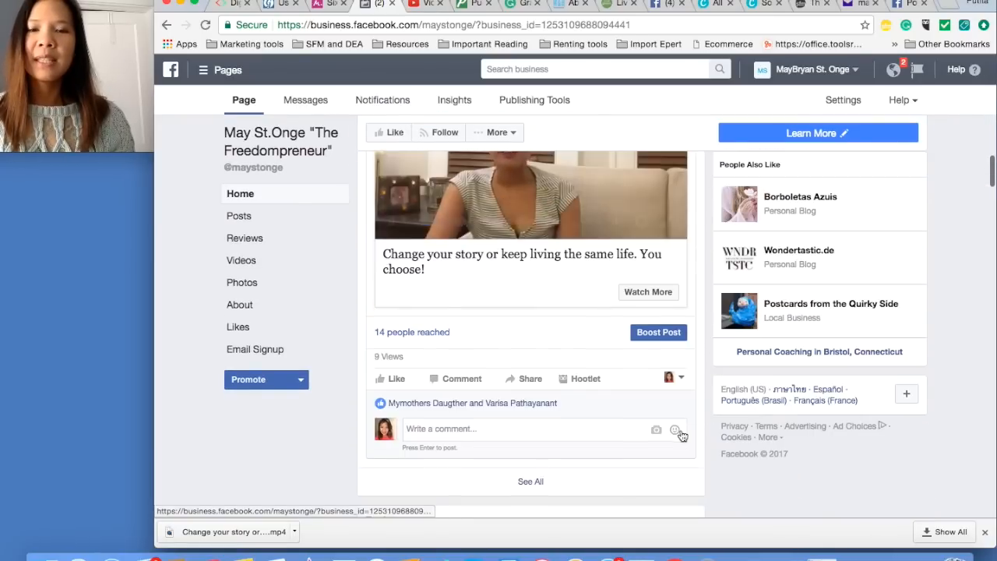
{"action": "scroll", "coordinate": [682, 435], "scroll_direction": "down", "scroll_amount": 3}
{"action": "scroll", "coordinate": [682, 435], "scroll_direction": "down", "scroll_amount": 3}
{"action": "scroll", "coordinate": [682, 434], "scroll_direction": "down", "scroll_amount": 2}
{"action": "scroll", "coordinate": [682, 435], "scroll_direction": "down", "scroll_amount": 2}
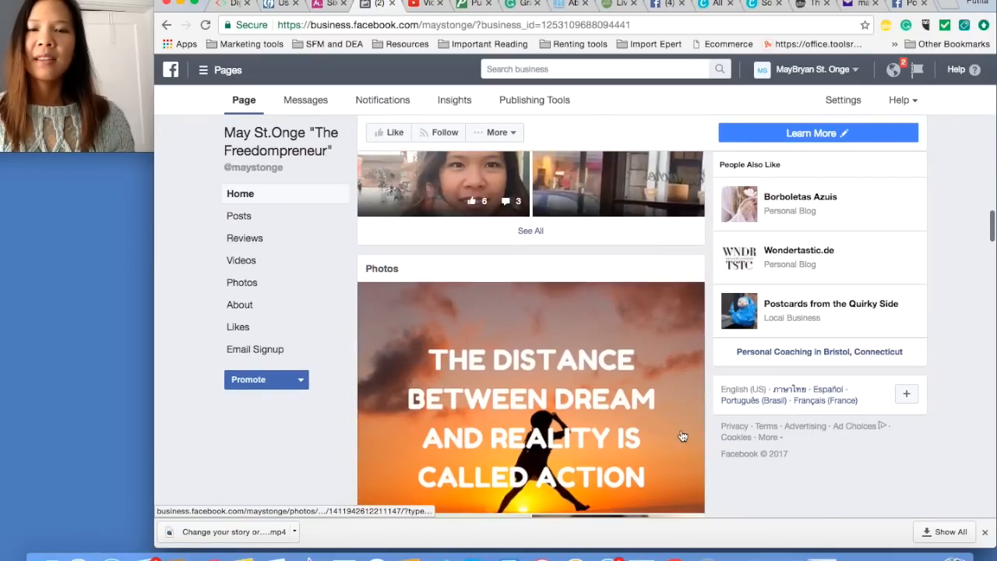
{"action": "scroll", "coordinate": [682, 436], "scroll_direction": "down", "scroll_amount": 3}
{"action": "scroll", "coordinate": [683, 436], "scroll_direction": "down", "scroll_amount": 2}
{"action": "scroll", "coordinate": [683, 436], "scroll_direction": "down", "scroll_amount": 1}
{"action": "scroll", "coordinate": [682, 437], "scroll_direction": "down", "scroll_amount": 3}
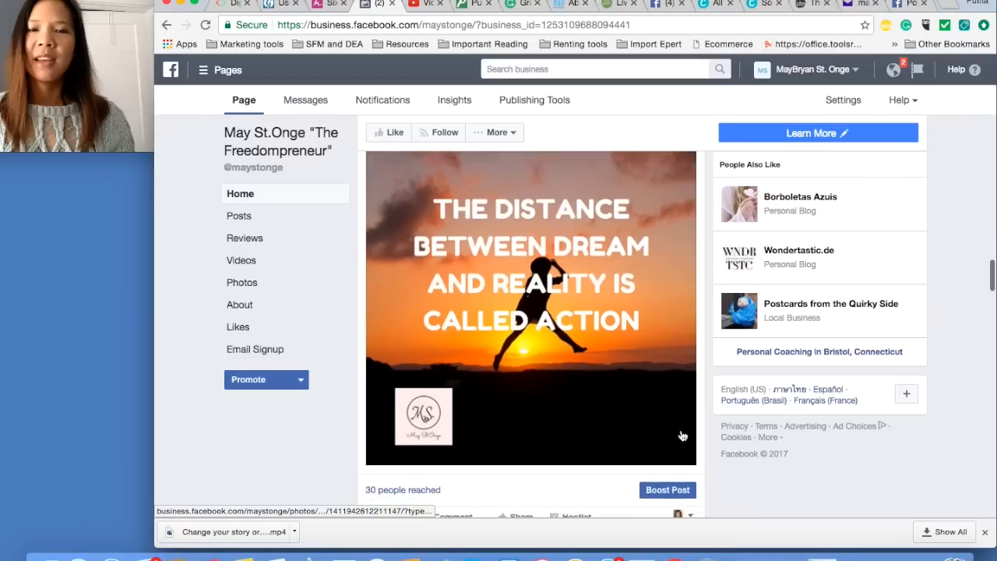
{"action": "scroll", "coordinate": [682, 437], "scroll_direction": "down", "scroll_amount": 3}
{"action": "scroll", "coordinate": [682, 436], "scroll_direction": "down", "scroll_amount": 2}
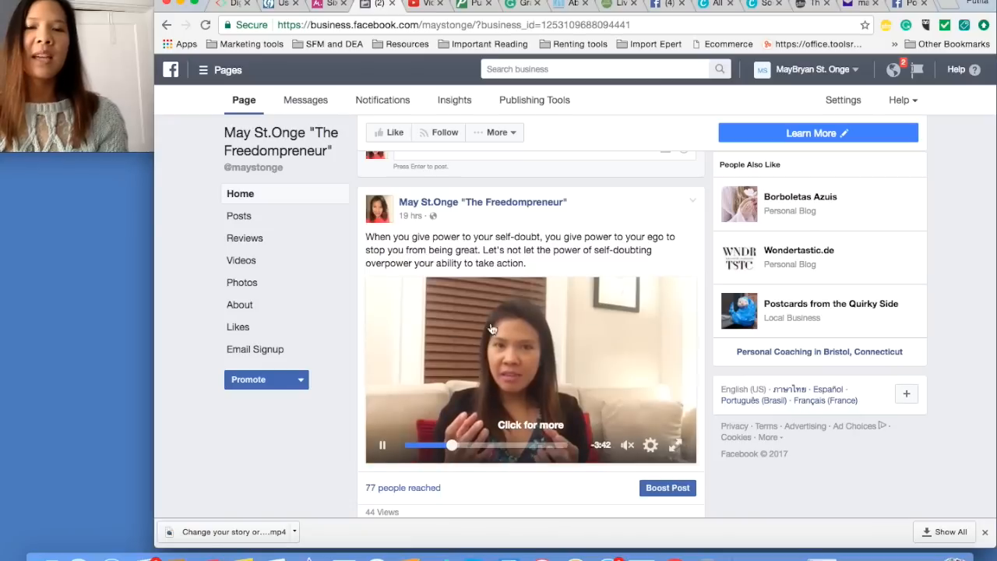
{"action": "left_click", "coordinate": [413, 446]}
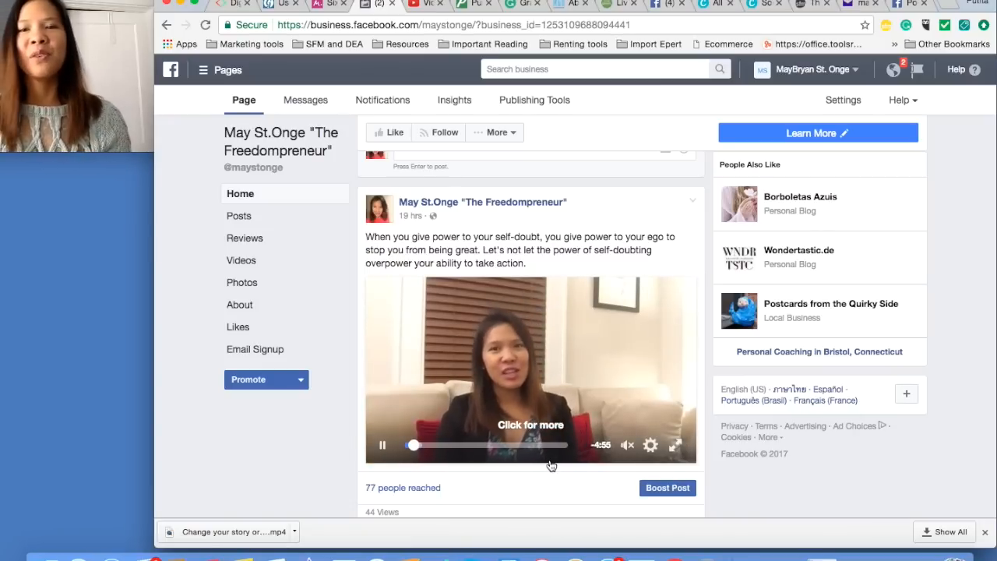
{"action": "scroll", "coordinate": [549, 460], "scroll_direction": "down", "scroll_amount": 2}
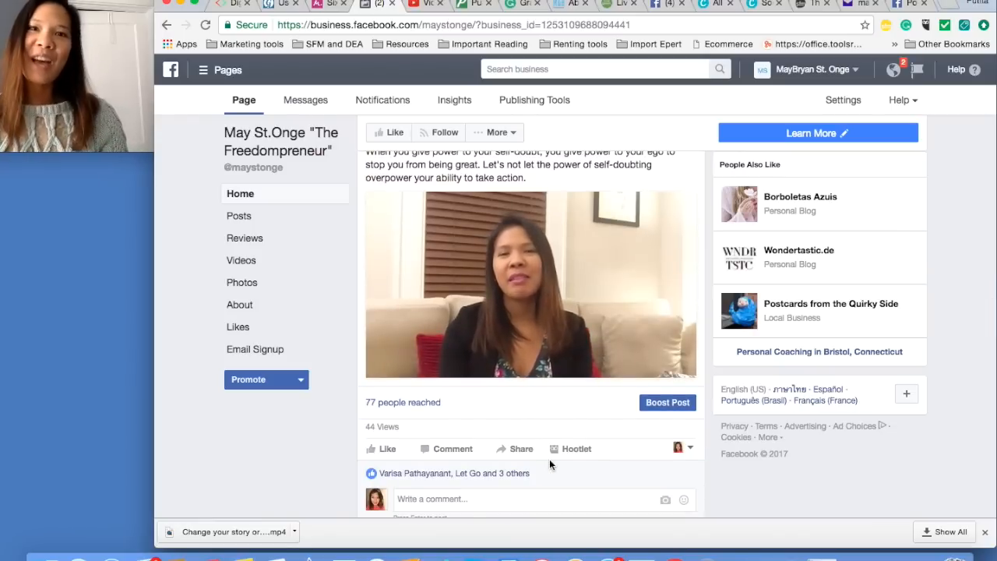